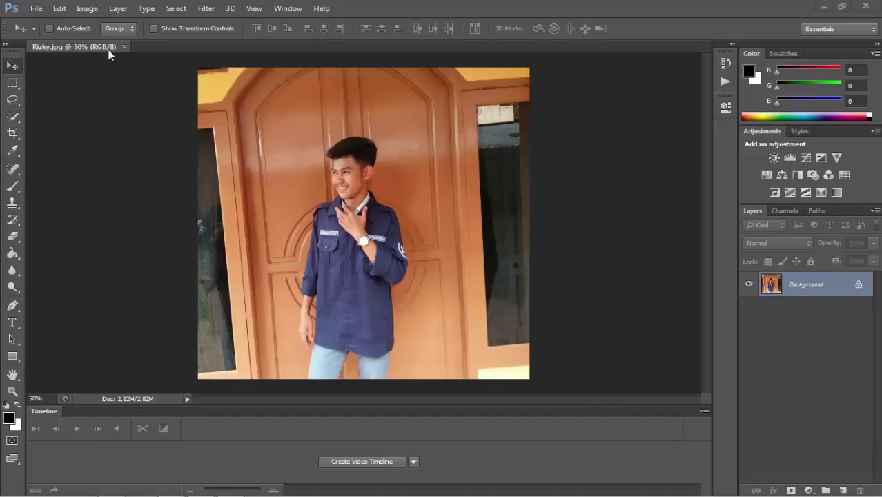
# Step: Show the Image menu commands over the Rizky.jpg portrait
pyautogui.click(81, 10)
pyautogui.moveTo(95, 22)
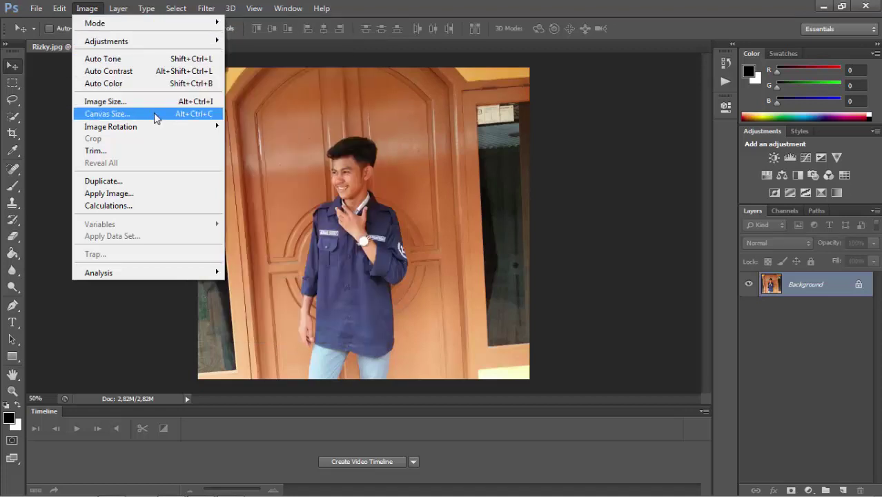
# Step: Resample the portrait from 96 to 300 pixels/inch (3203 × 3009 px) and view it whole
pyautogui.click(155, 105)
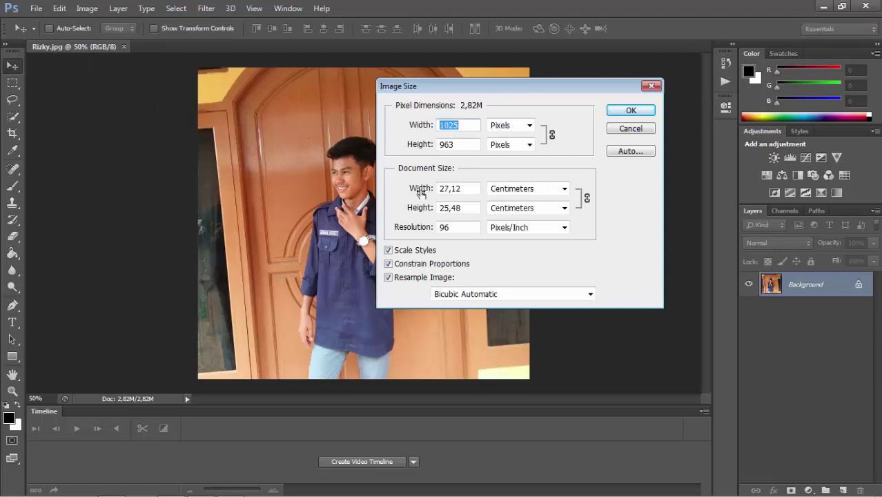
pyautogui.click(464, 224)
pyautogui.moveTo(464, 225); pyautogui.dragTo(436, 227)
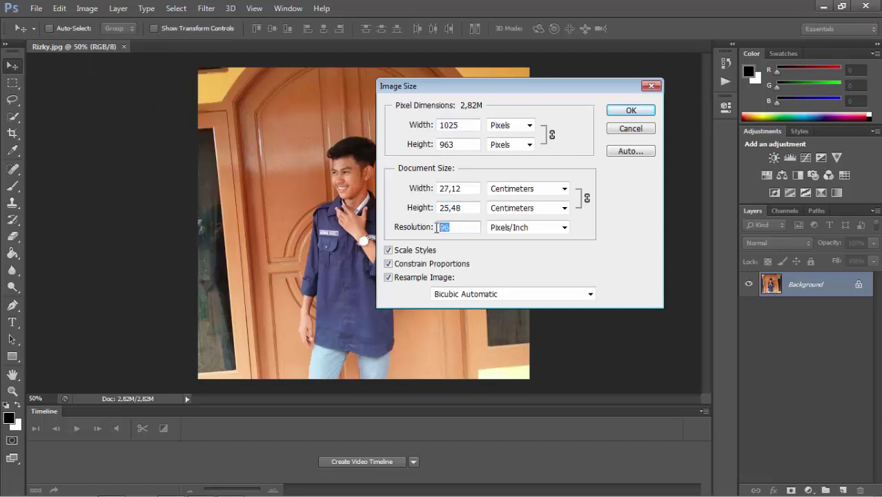
pyautogui.write('30')
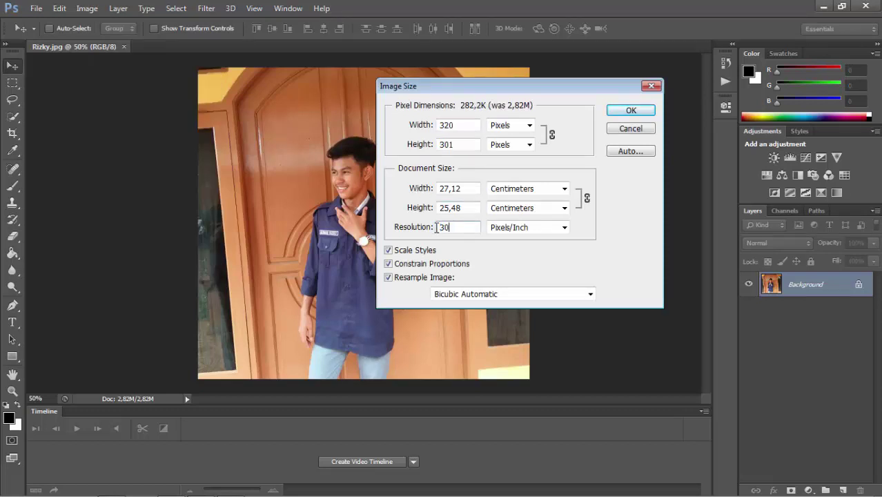
pyautogui.write('0')
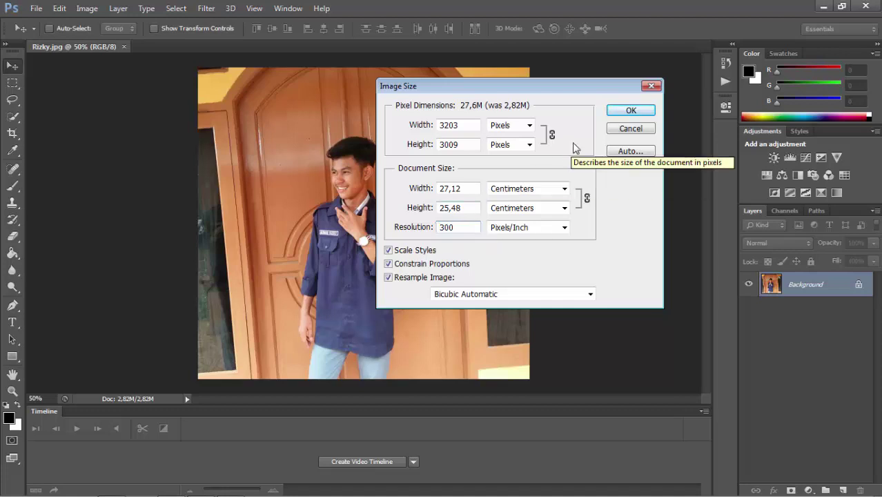
pyautogui.click(619, 110)
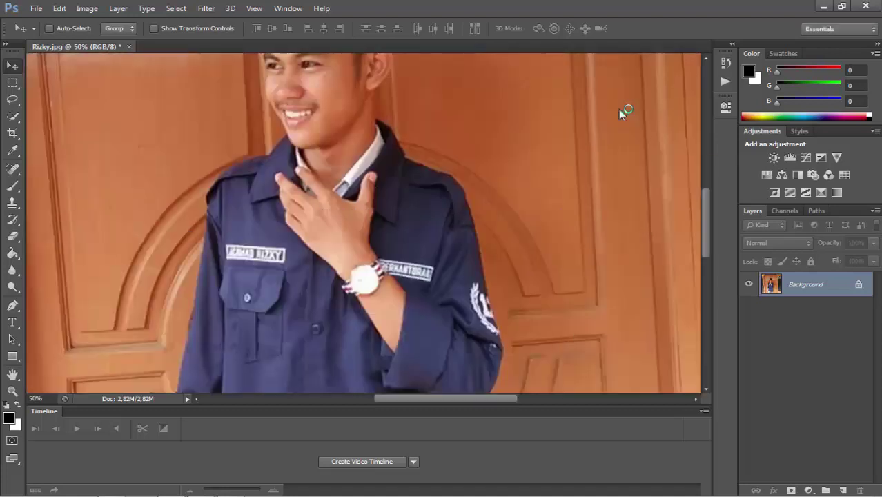
pyautogui.hotkey('ctrl', '-')
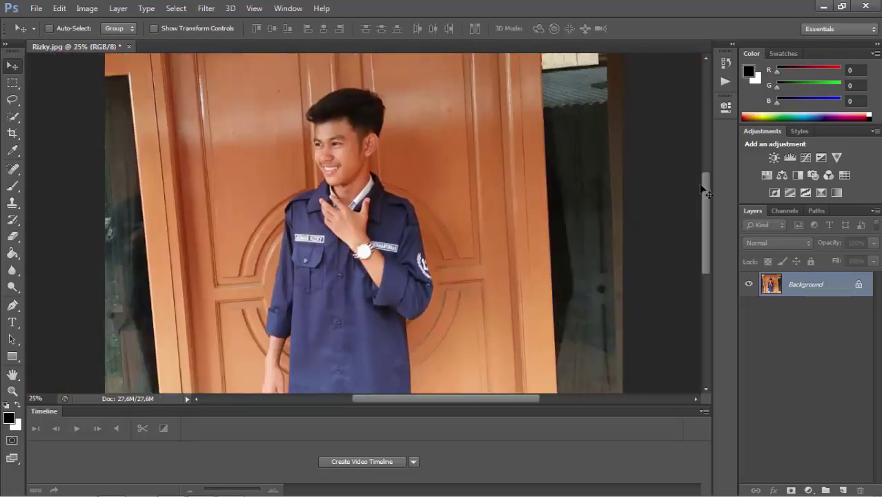
pyautogui.moveTo(704, 191); pyautogui.dragTo(705, 201)
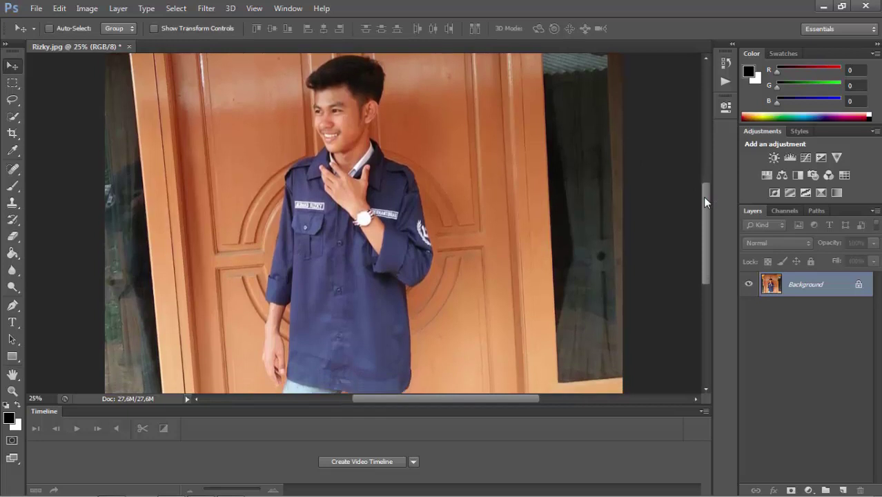
# Step: Load HandDrawn_Brushes.abr from Desktop > Hand Drawn into the Brushes presets via Preset Manager
pyautogui.click(60, 8)
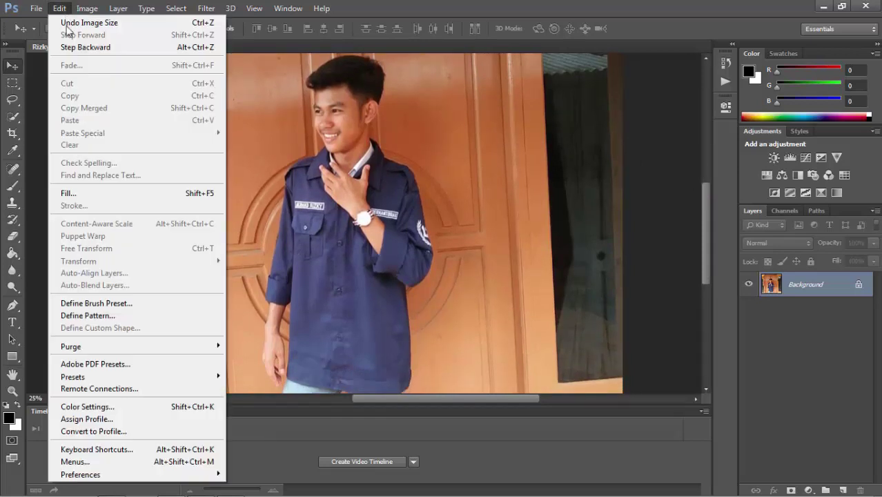
pyautogui.click(102, 378)
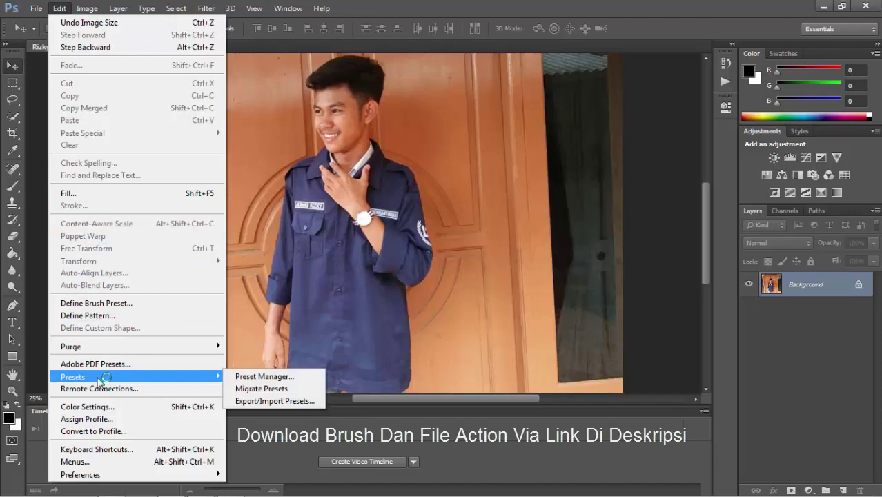
pyautogui.click(241, 377)
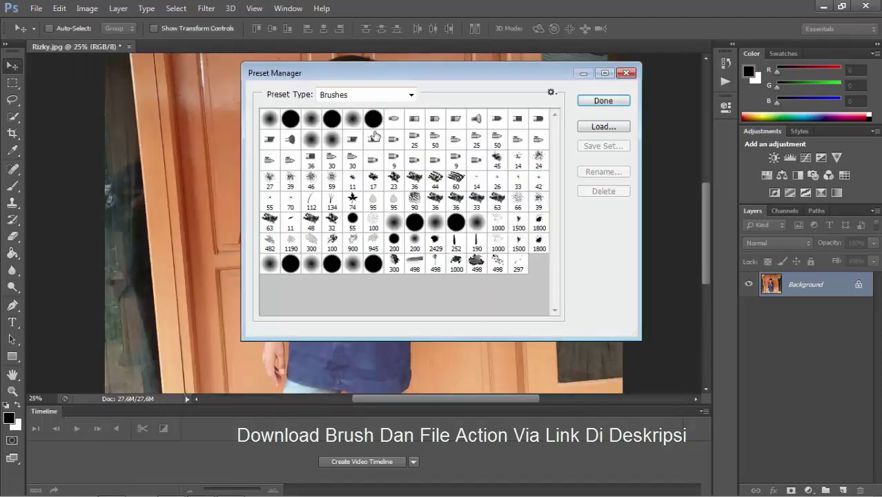
pyautogui.click(395, 98)
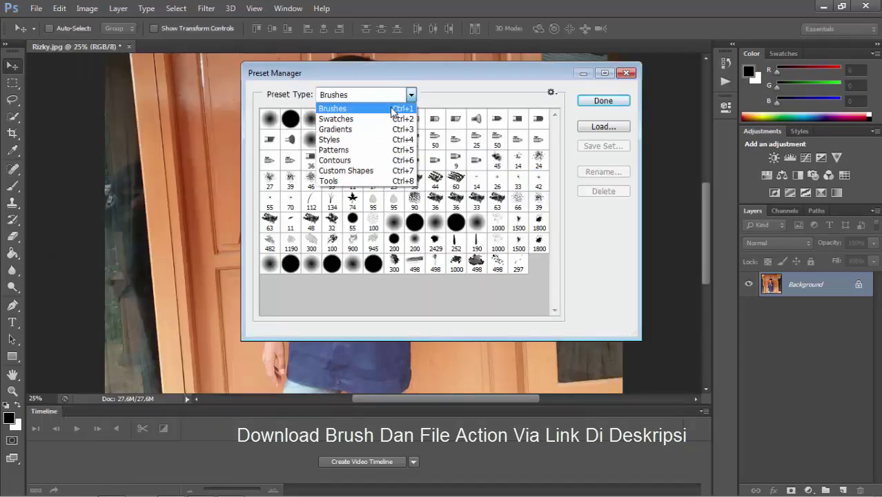
pyautogui.click(348, 110)
pyautogui.click(605, 126)
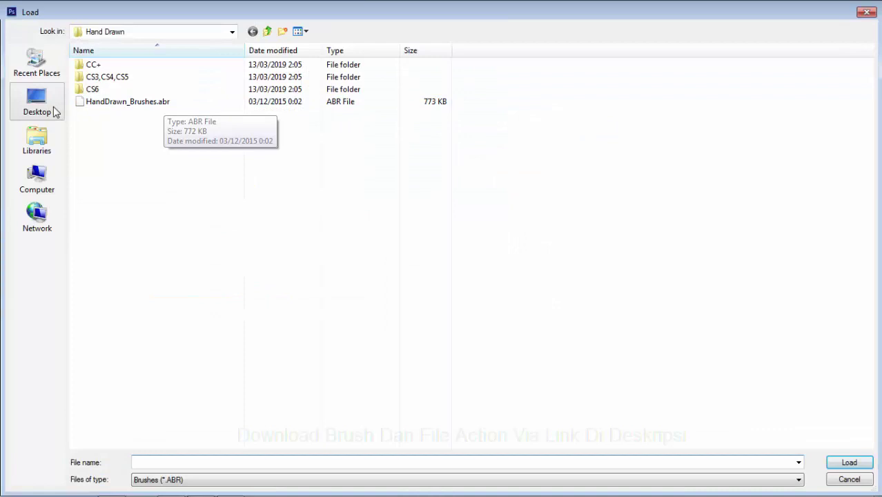
pyautogui.click(54, 110)
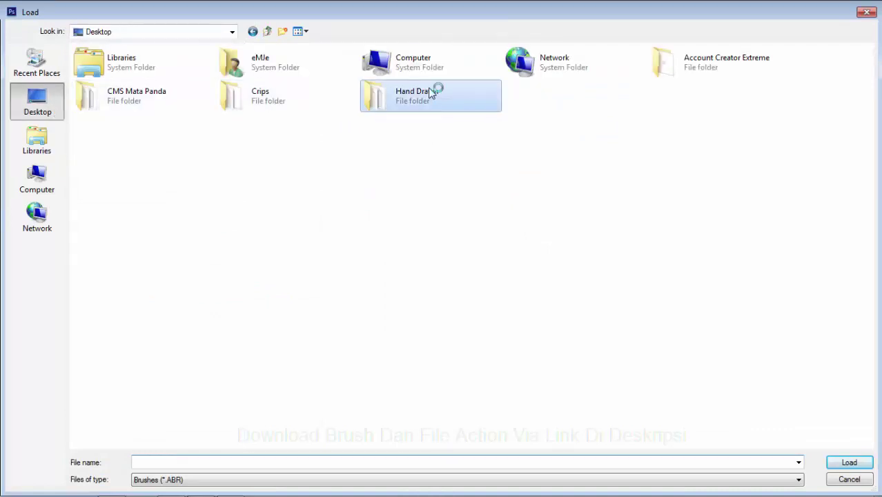
pyautogui.doubleClick(432, 94)
pyautogui.doubleClick(333, 103)
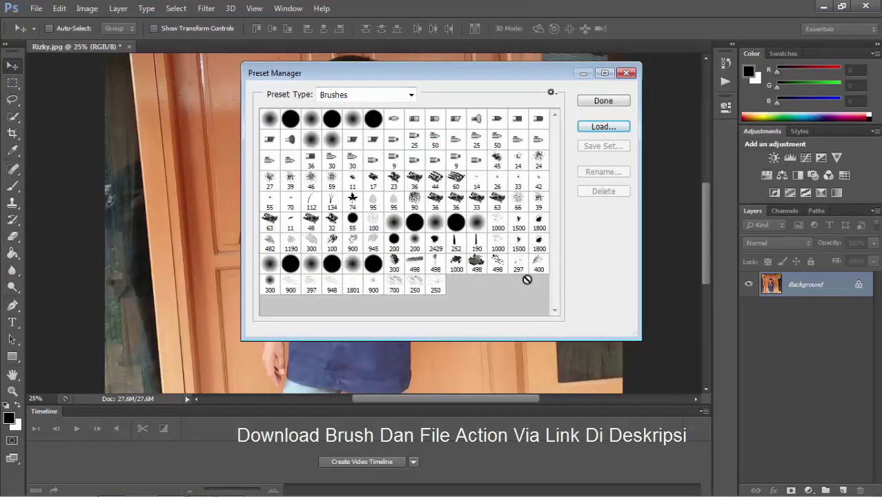
pyautogui.click(595, 101)
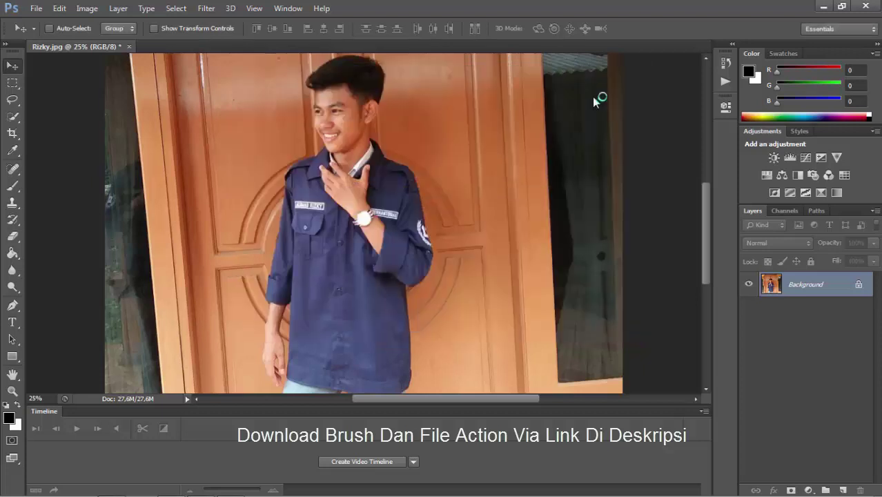
# Step: Bring the Actions panel into view from the Window menu
pyautogui.click(719, 82)
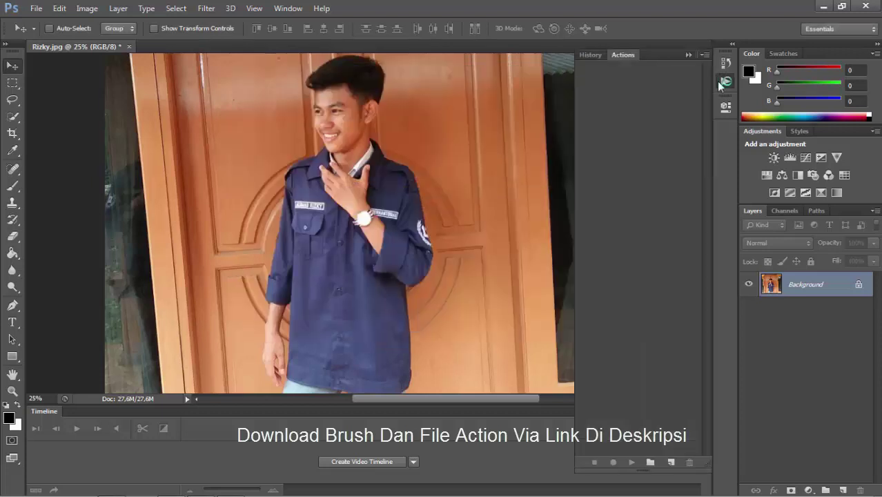
pyautogui.click(688, 55)
pyautogui.click(286, 8)
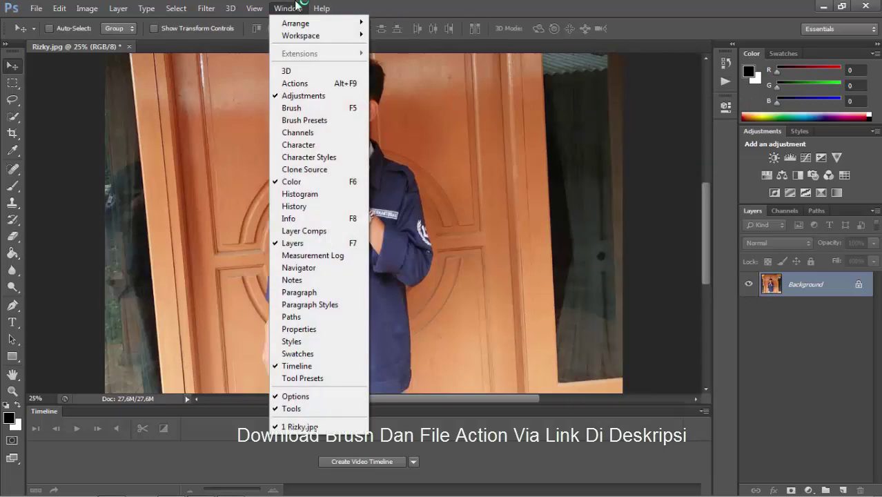
pyautogui.click(313, 84)
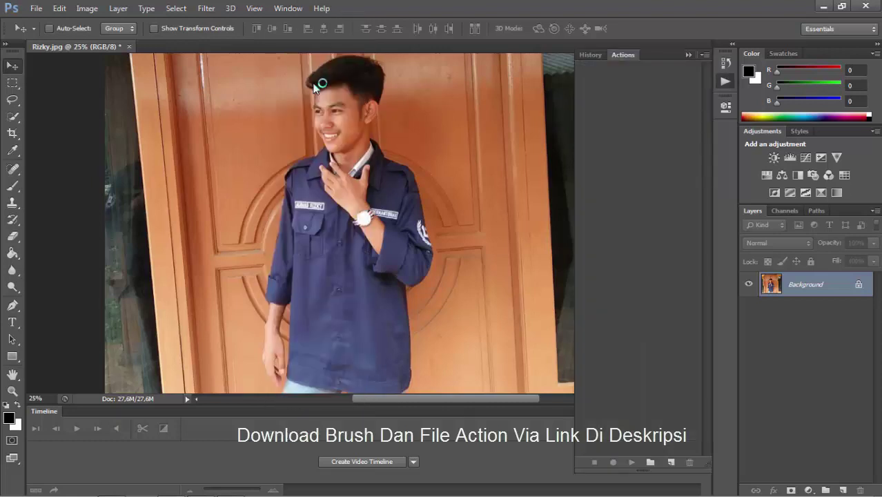
# Step: Load Hand Drawn.atn from Desktop > Hand Drawn > CS6 and expand its Hand Drawn action
pyautogui.click(709, 55)
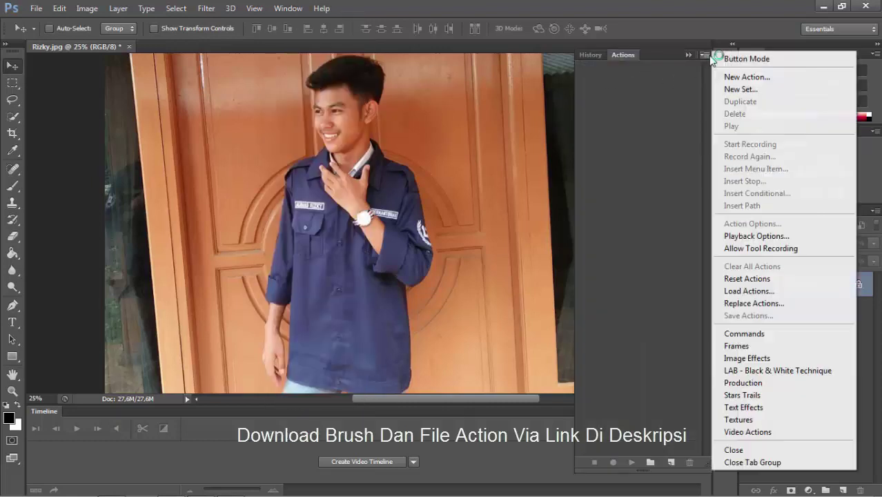
pyautogui.click(764, 294)
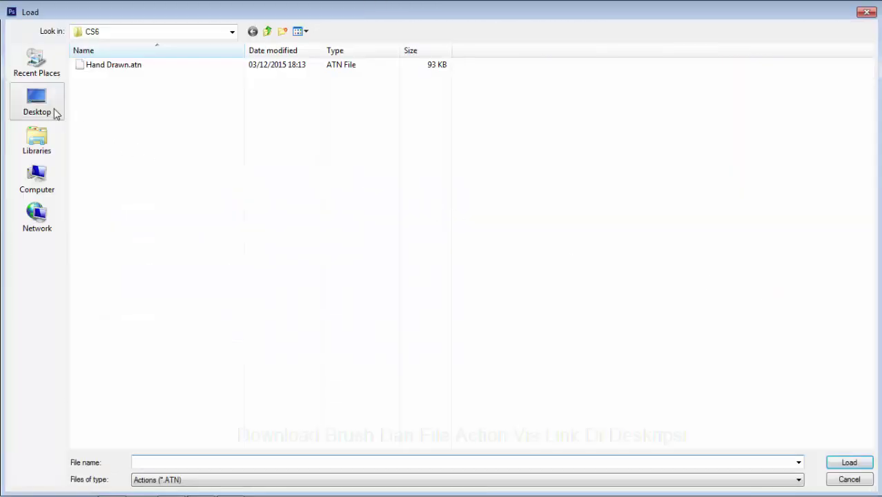
pyautogui.click(55, 112)
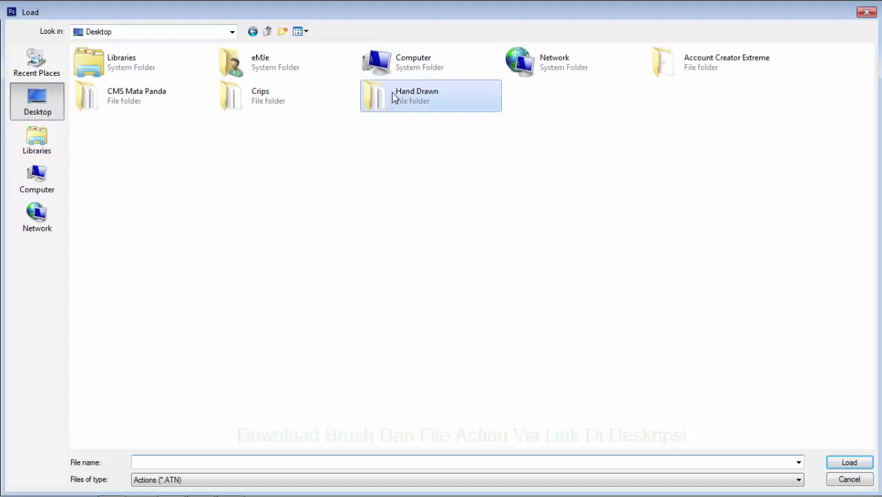
pyautogui.doubleClick(394, 97)
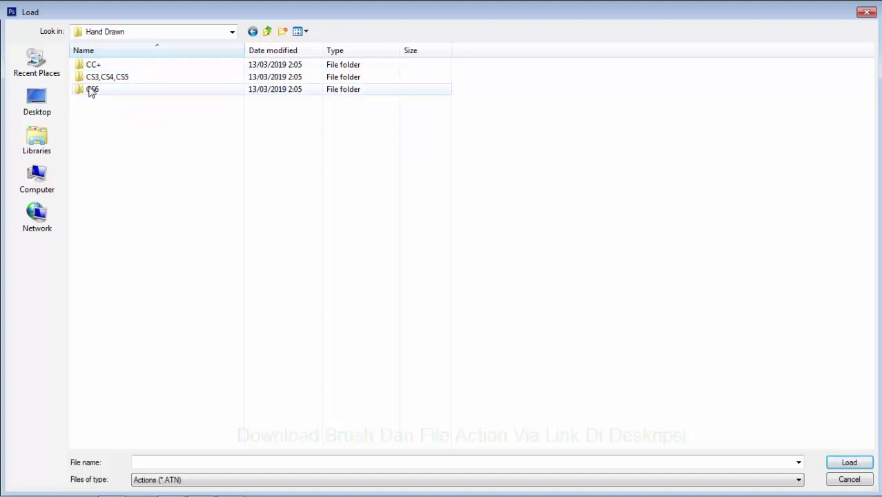
pyautogui.doubleClick(92, 90)
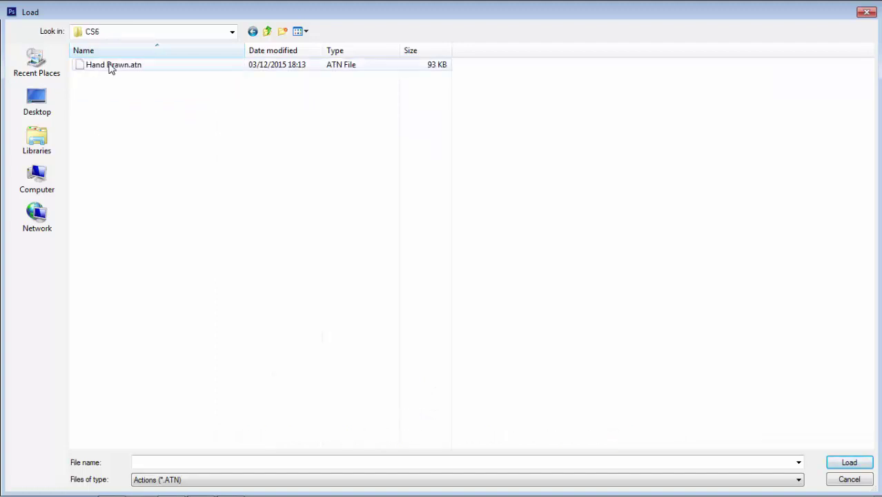
pyautogui.click(111, 65)
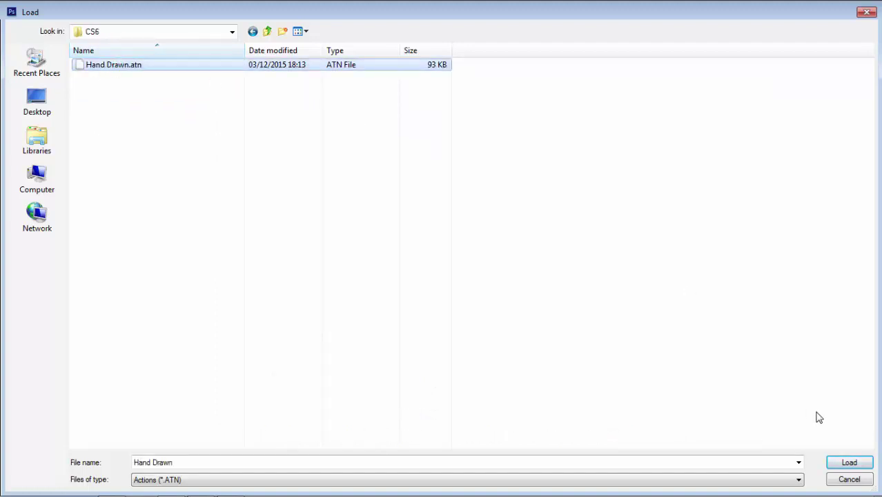
pyautogui.click(848, 460)
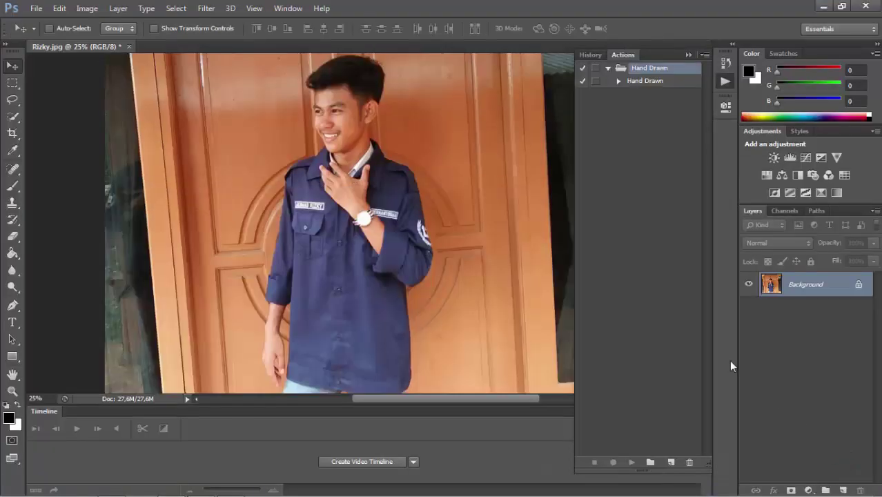
pyautogui.click(618, 81)
pyautogui.click(635, 83)
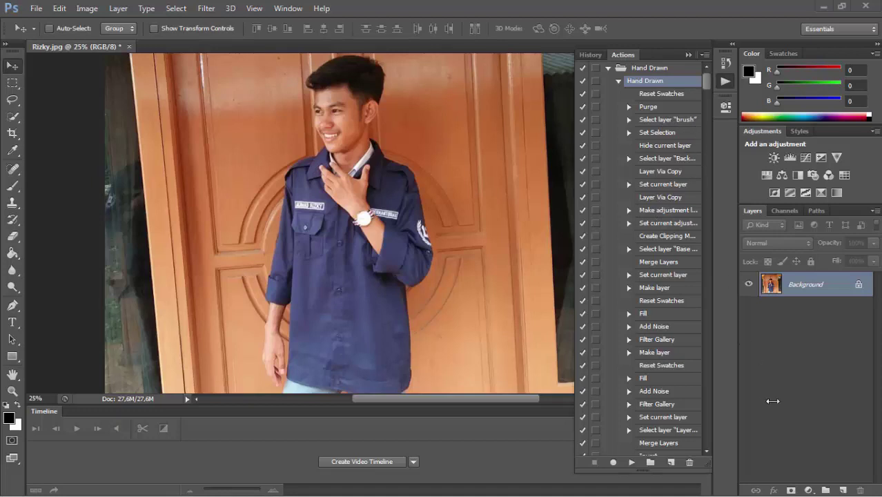
# Step: Add a new layer named 'brush' above Background, then reselect the Background layer
pyautogui.click(841, 490)
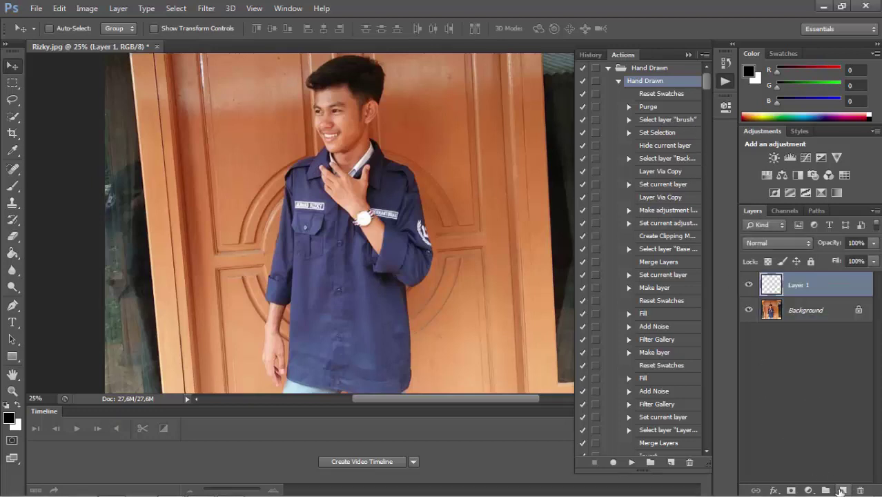
pyautogui.doubleClick(798, 285)
pyautogui.write('brush')
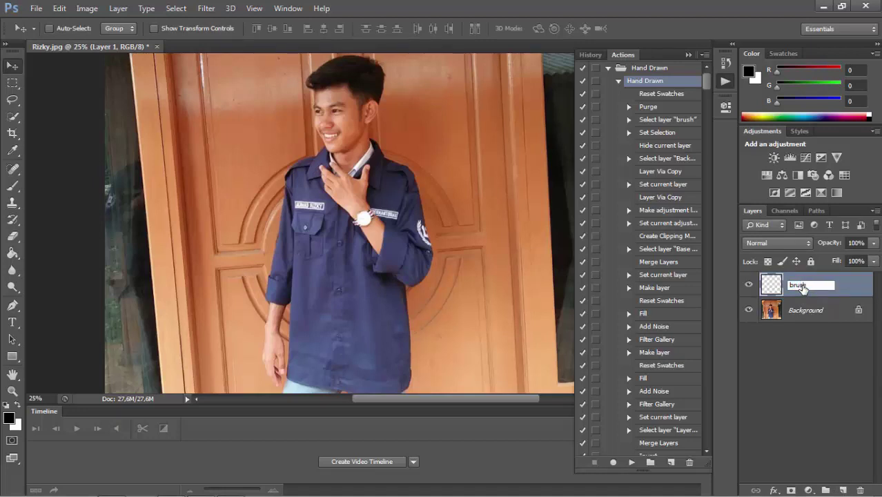
pyautogui.press('Return')
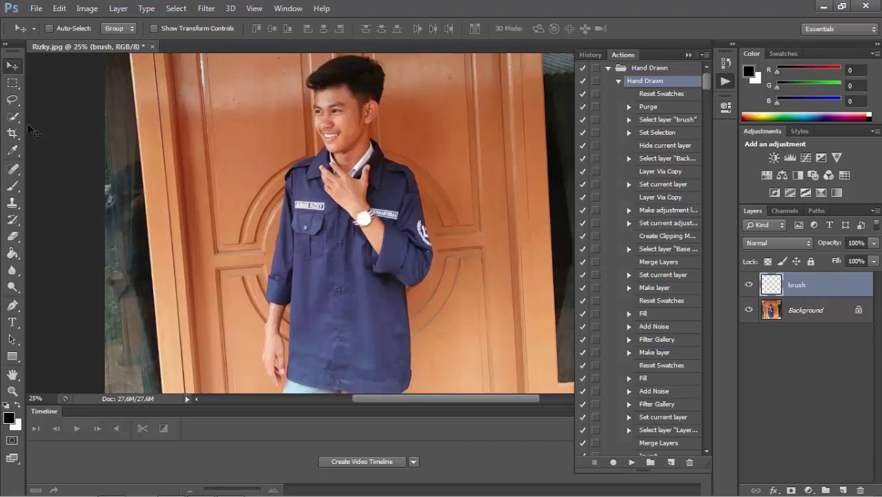
pyautogui.hotkey('alt', '[')
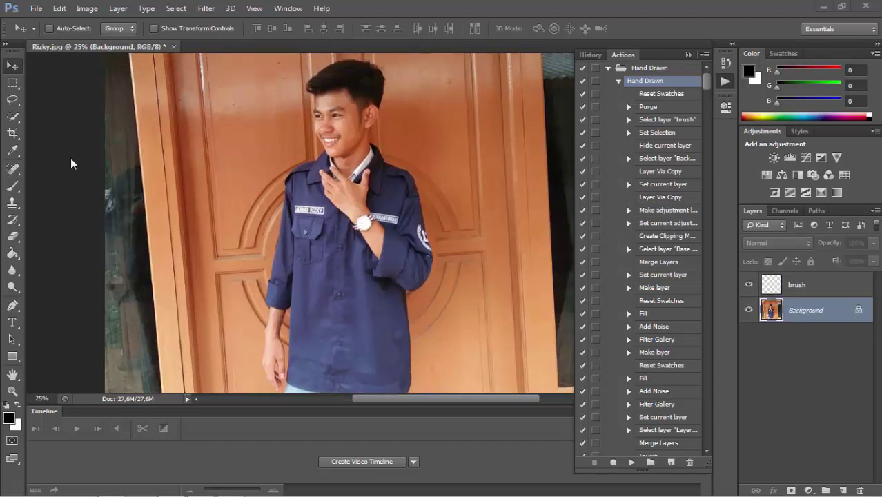
# Step: Quick-select the man's hair, ear, shirt, forearms and hands on the Background layer
pyautogui.click(13, 117)
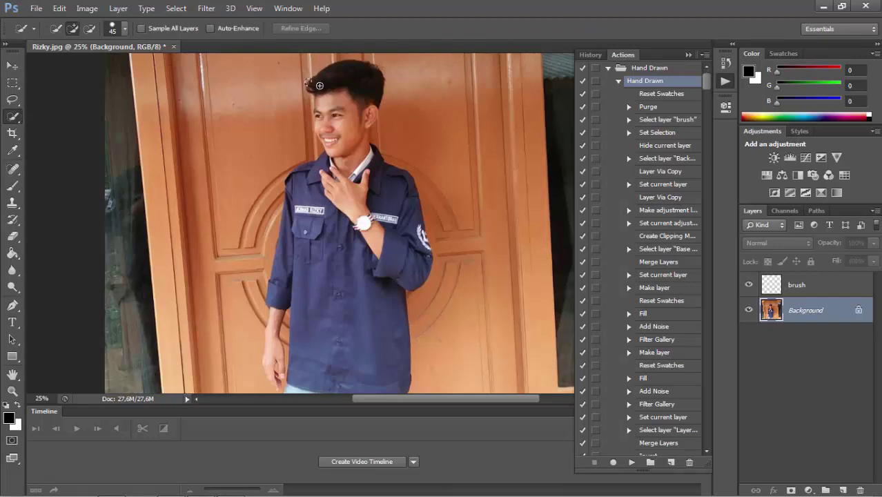
pyautogui.moveTo(308, 82)
pyautogui.mouseDown()
pyautogui.moveTo(336, 94)
pyautogui.moveTo(341, 139)
pyautogui.mouseUp()
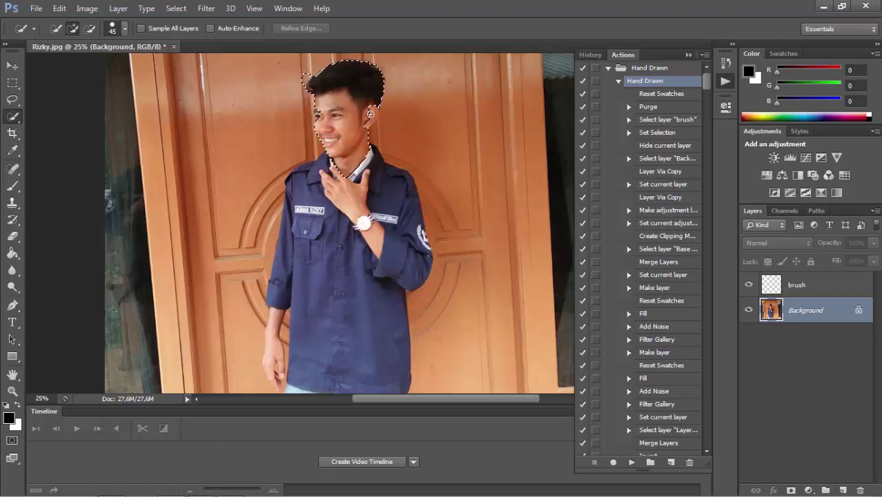
pyautogui.moveTo(372, 108); pyautogui.dragTo(373, 110)
pyautogui.moveTo(367, 163)
pyautogui.mouseDown()
pyautogui.moveTo(394, 193)
pyautogui.moveTo(407, 248)
pyautogui.mouseUp()
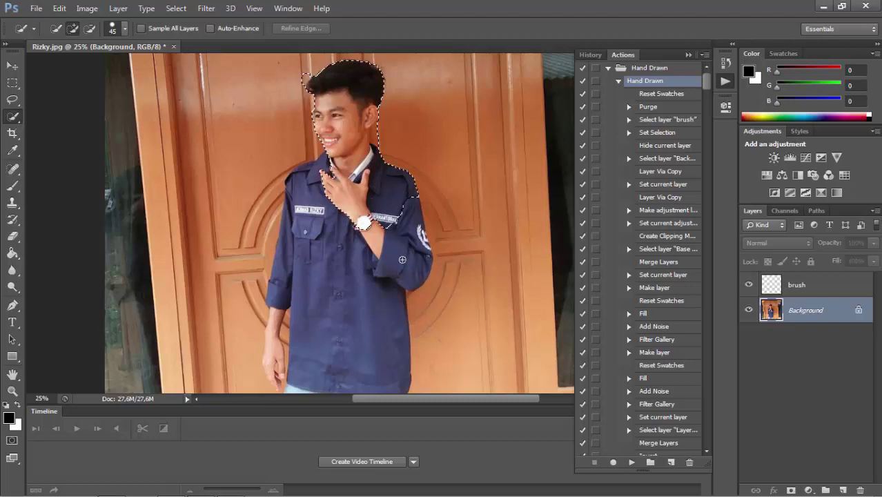
pyautogui.moveTo(402, 259); pyautogui.dragTo(398, 261)
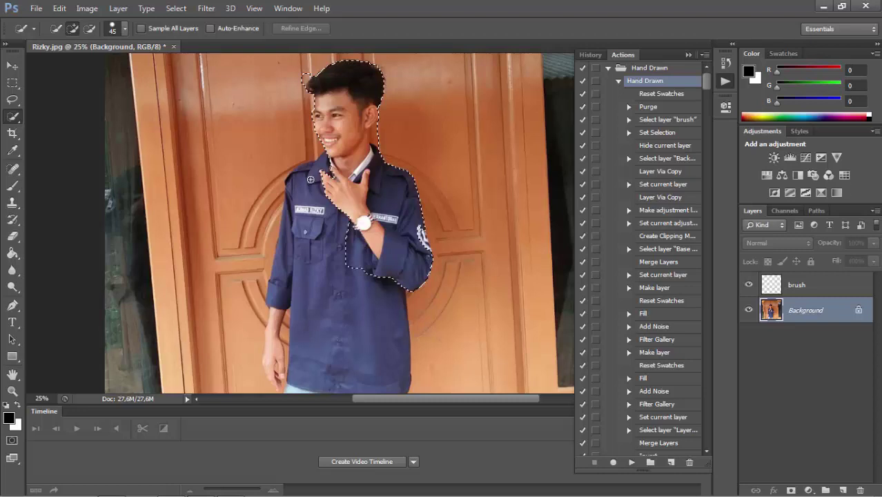
pyautogui.moveTo(311, 176)
pyautogui.mouseDown()
pyautogui.moveTo(302, 173)
pyautogui.moveTo(311, 177)
pyautogui.mouseUp()
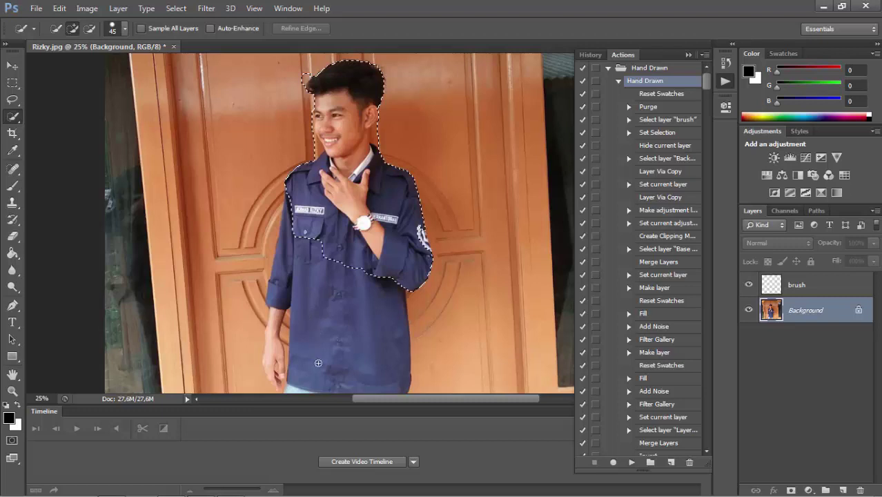
pyautogui.moveTo(339, 362); pyautogui.dragTo(340, 365)
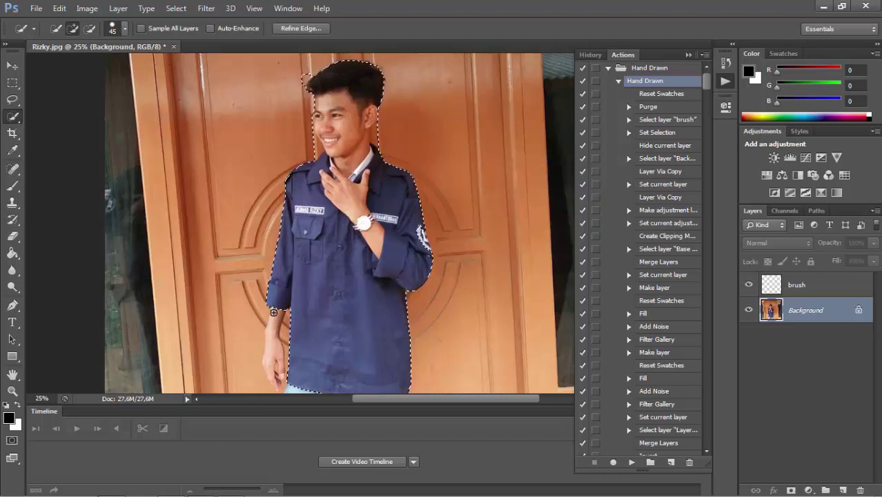
pyautogui.moveTo(273, 322)
pyautogui.mouseDown()
pyautogui.moveTo(273, 379)
pyautogui.moveTo(283, 388)
pyautogui.mouseUp()
pyautogui.click(283, 389)
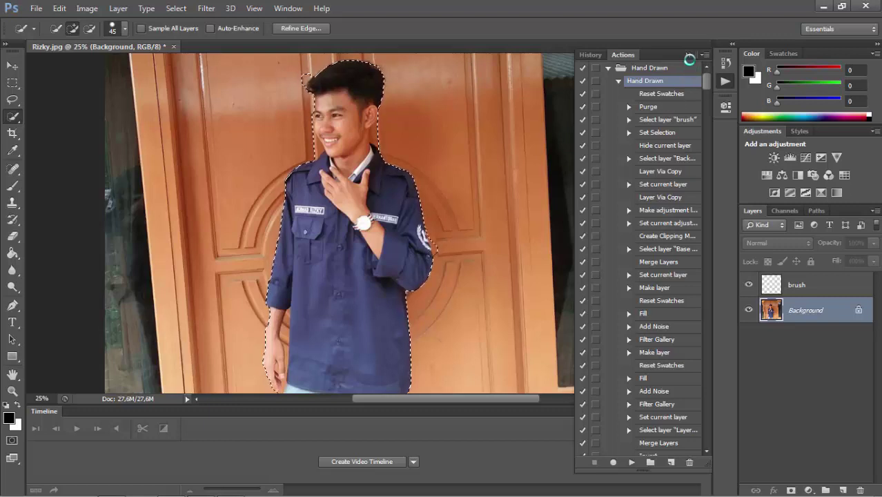
# Step: Choose the Paint Bucket with foreground colour fa0202 red
pyautogui.click(688, 57)
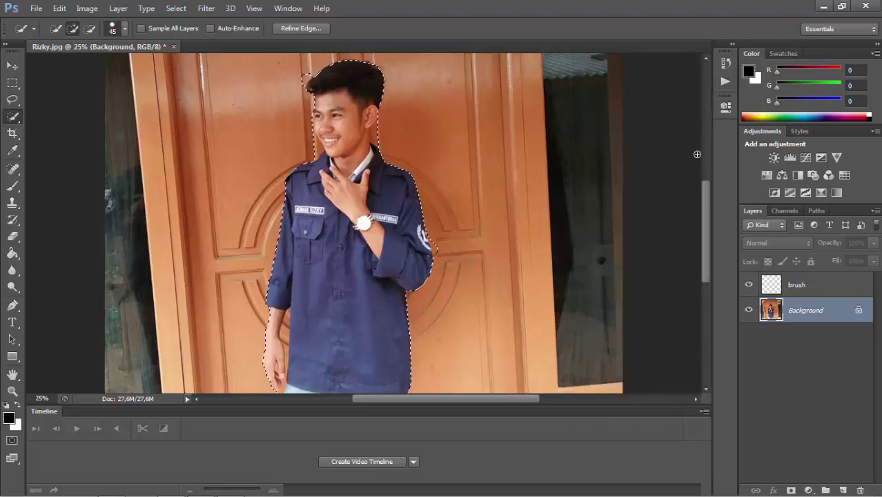
pyautogui.moveTo(706, 184)
pyautogui.mouseDown()
pyautogui.moveTo(707, 213)
pyautogui.moveTo(706, 173)
pyautogui.mouseUp()
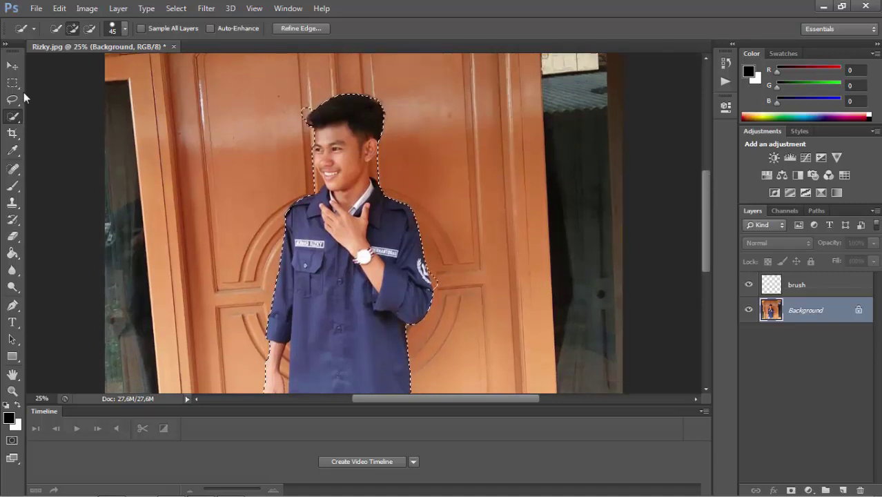
pyautogui.click(12, 67)
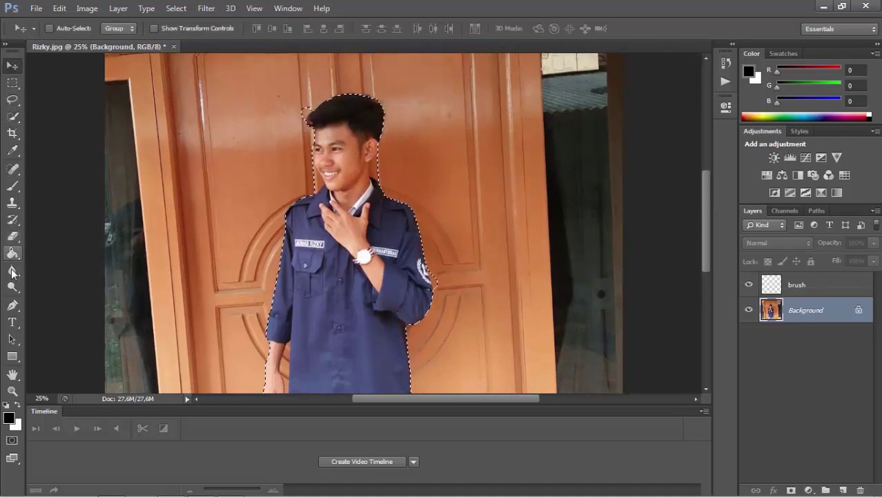
pyautogui.click(12, 254)
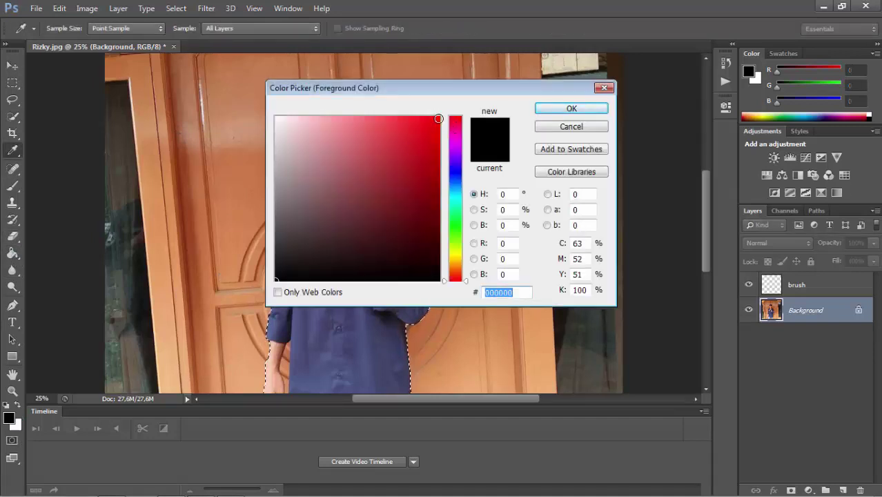
pyautogui.write('fa0202')
pyautogui.click(547, 109)
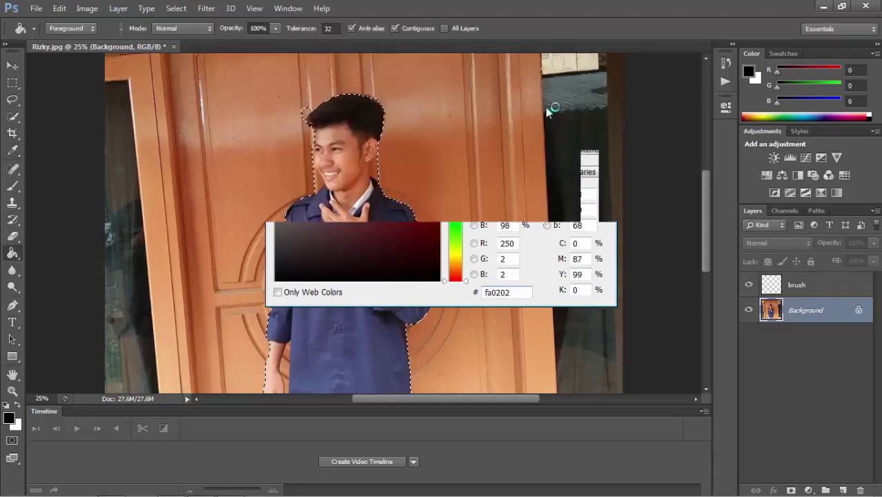
# Step: Fill the selected figure with red on the brush layer, then deselect it
pyautogui.click(800, 284)
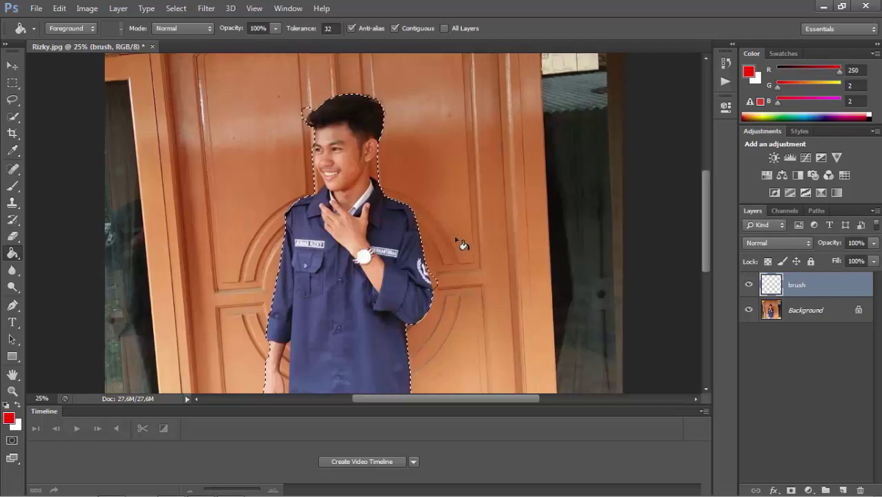
pyautogui.click(434, 282)
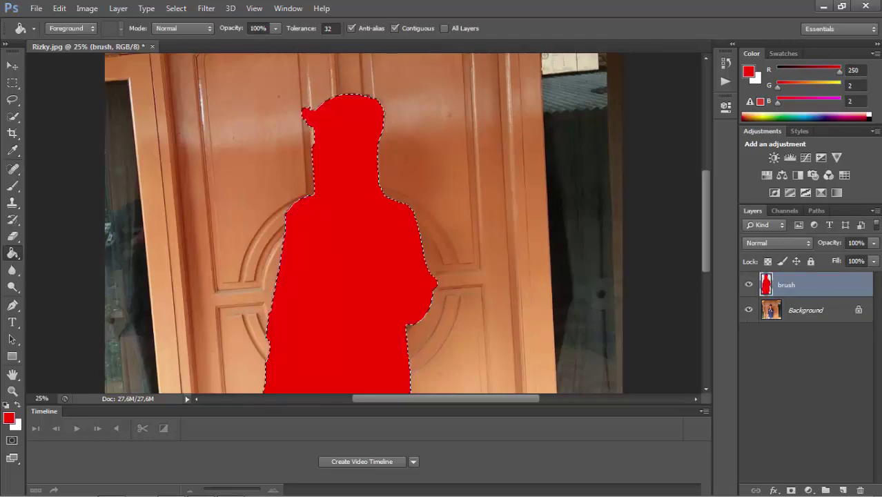
pyautogui.click(13, 116)
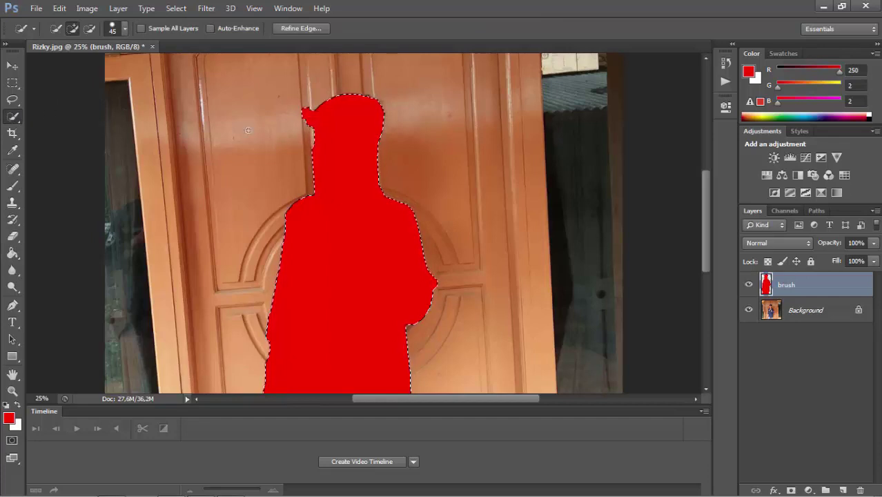
pyautogui.rightClick(350, 152)
pyautogui.click(369, 163)
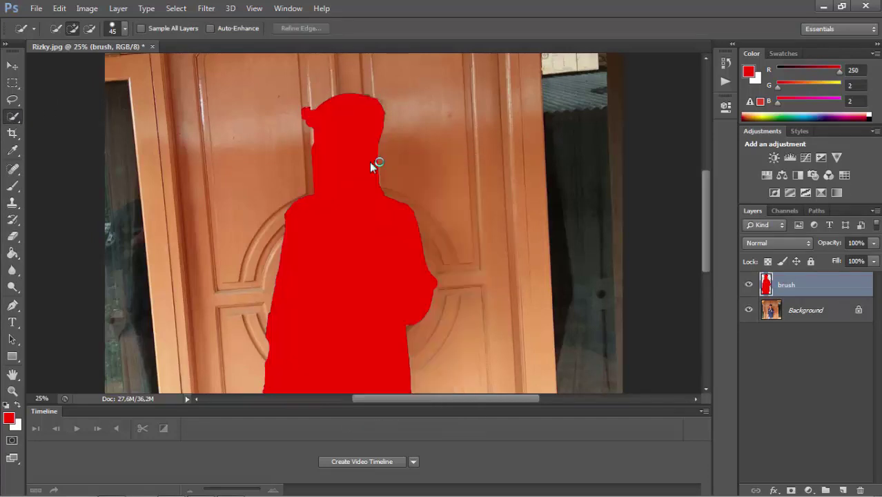
pyautogui.click(12, 67)
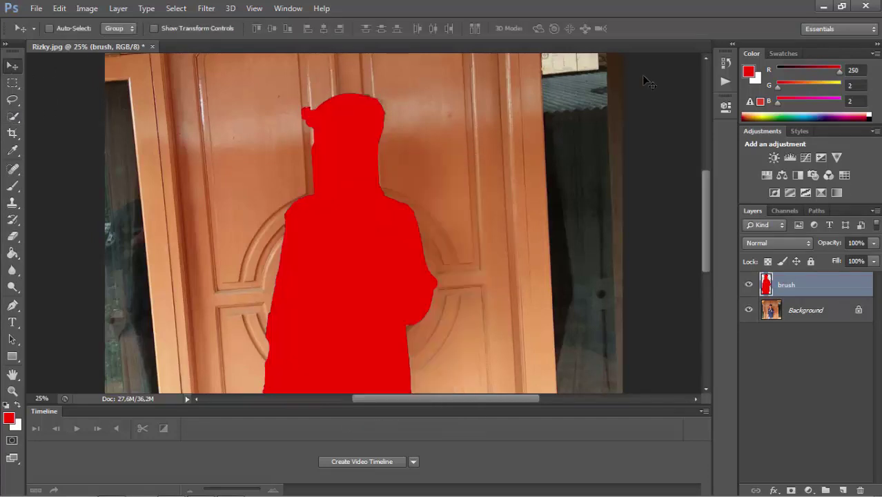
# Step: Play the Hand Drawn action on the Background layer to build the sketch layers
pyautogui.hotkey('ctrl', '-')
pyautogui.click(724, 84)
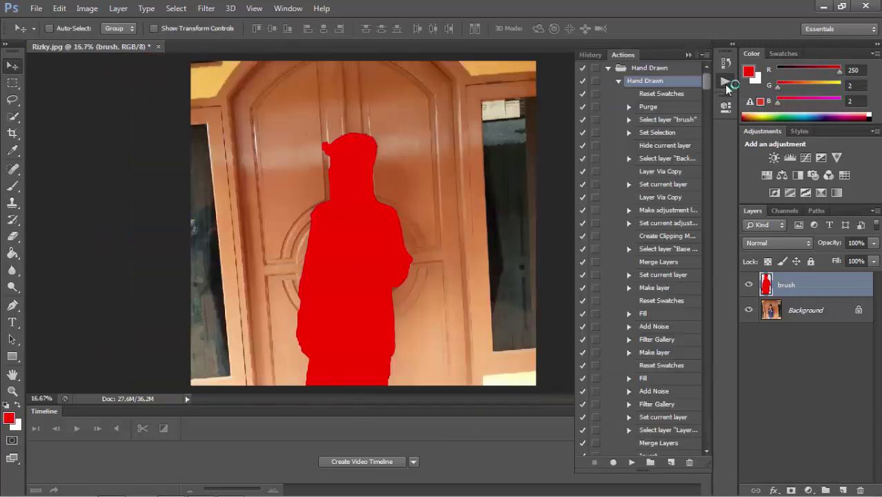
pyautogui.click(800, 312)
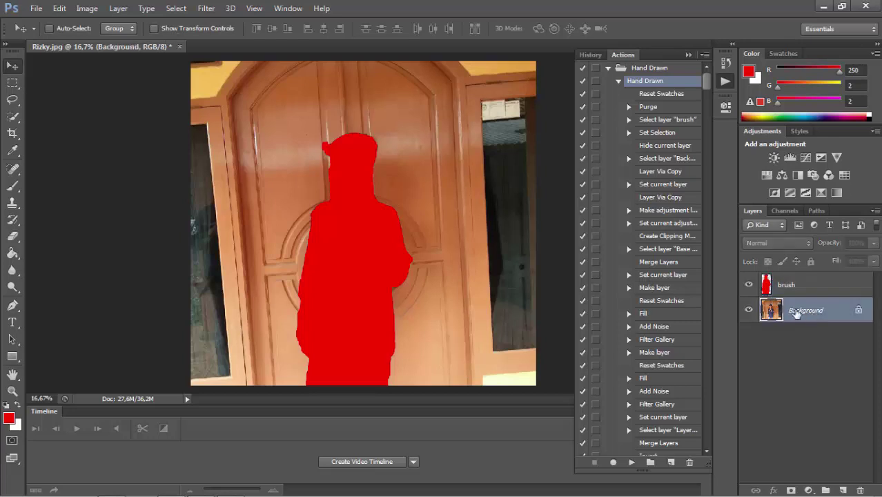
pyautogui.click(630, 463)
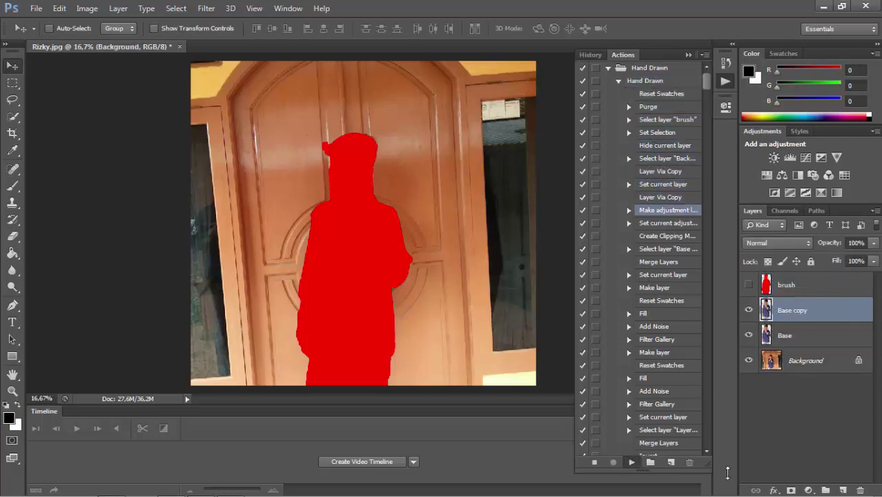